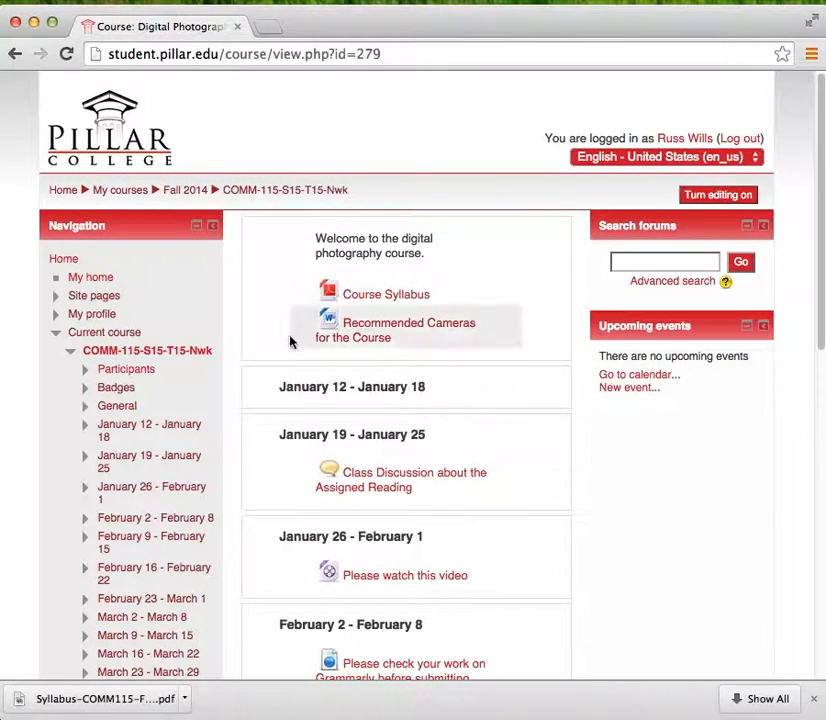
Open the Outcomes page from the course administration of the COMM-115-S15-T15-Nwk course
{"action": "scroll", "coordinate": [528, 528], "scroll_direction": "down", "scroll_amount": 10}
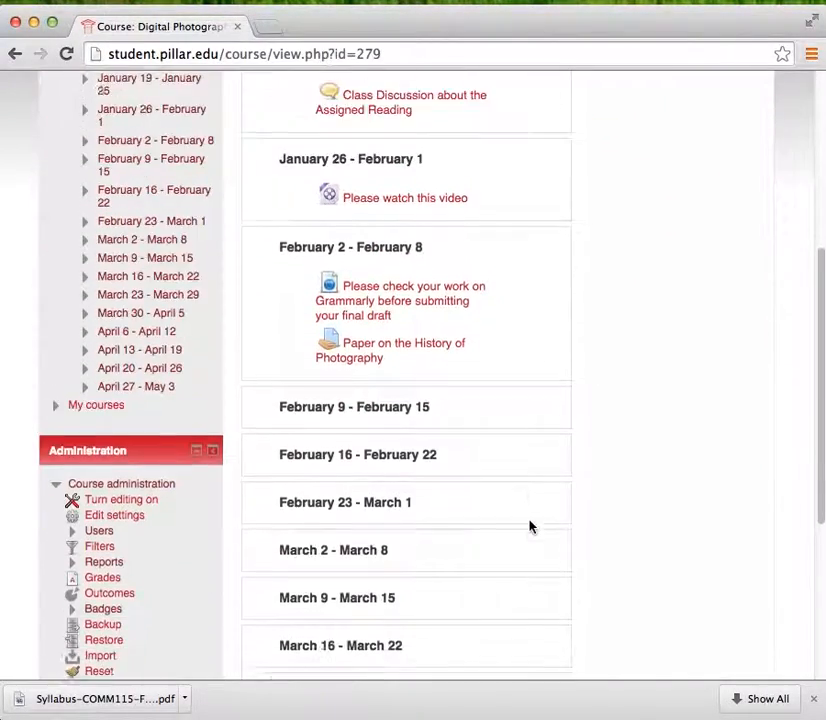
{"action": "scroll", "coordinate": [531, 527], "scroll_direction": "down", "scroll_amount": 1}
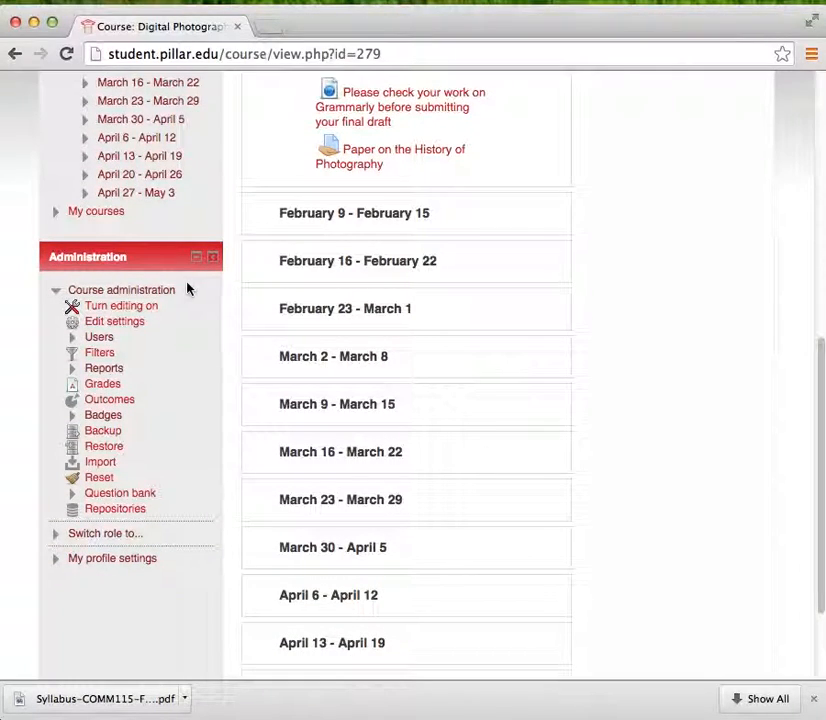
{"action": "left_click_drag", "start_coordinate": [52, 257], "coordinate": [128, 262]}
{"action": "left_click", "coordinate": [128, 262]}
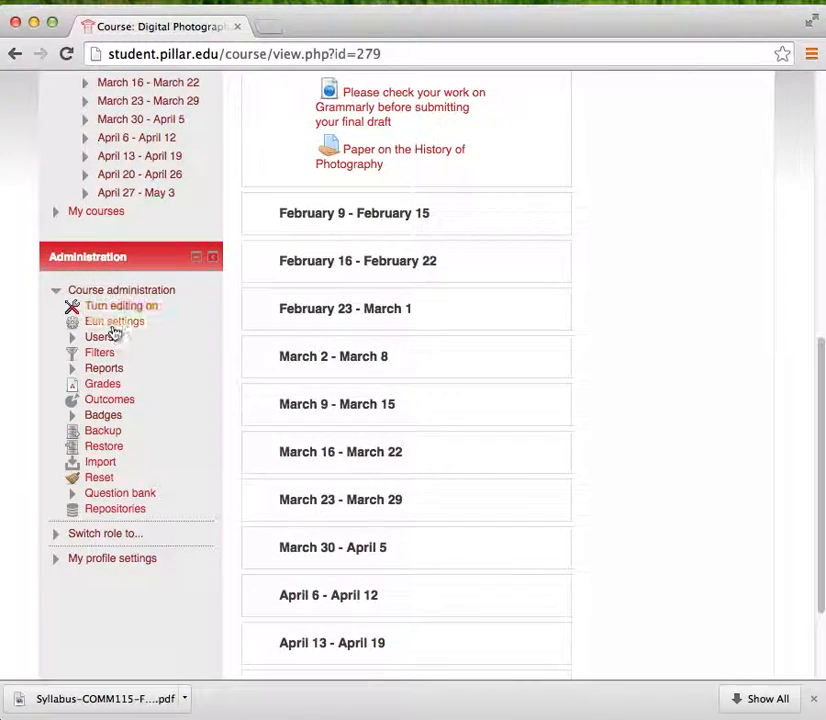
{"action": "left_click", "coordinate": [112, 400]}
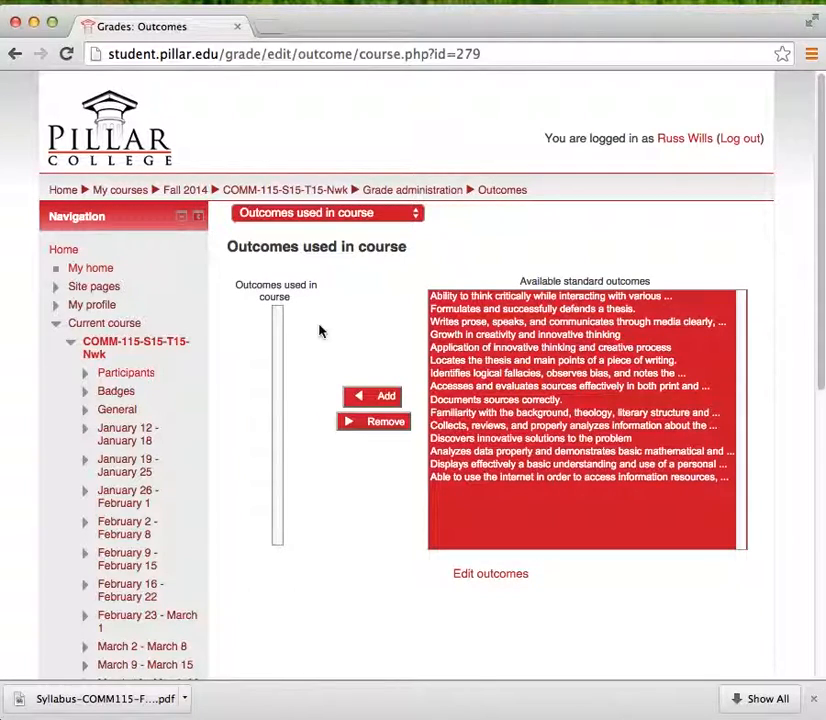
{"action": "left_click_drag", "start_coordinate": [233, 286], "coordinate": [295, 302]}
{"action": "left_click", "coordinate": [295, 301]}
{"action": "left_click_drag", "start_coordinate": [520, 280], "coordinate": [663, 283]}
{"action": "left_click", "coordinate": [663, 283]}
Switch to Finder, open Syllabus-COMM115-Fall2014.doc in Word and review its Expected Learning Outcomes section
{"action": "key", "text": "super+Tab"}
{"action": "key", "text": "super+Tab"}
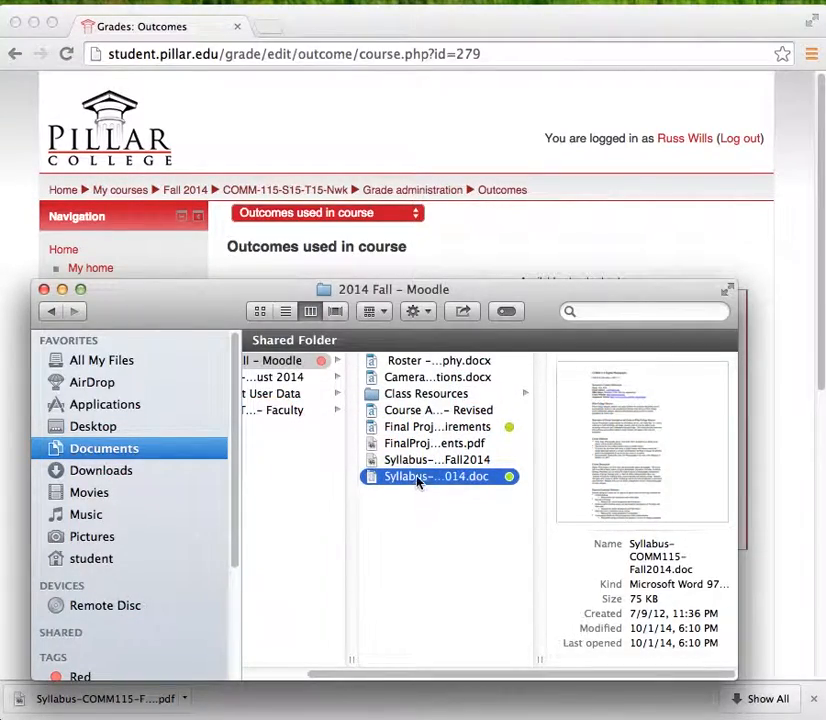
{"action": "double_click", "coordinate": [416, 478]}
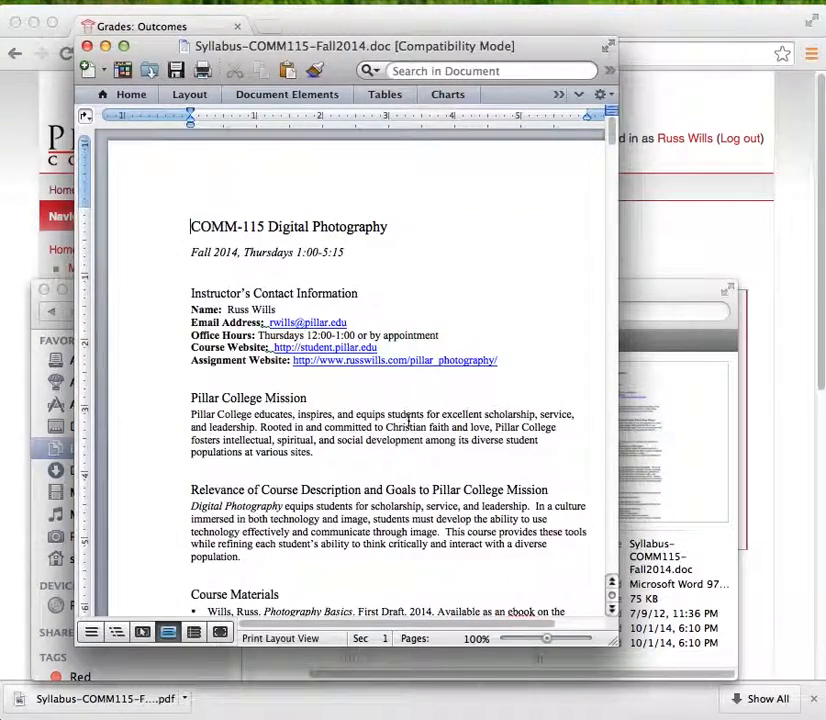
{"action": "scroll", "coordinate": [408, 420], "scroll_direction": "down", "scroll_amount": 5}
{"action": "scroll", "coordinate": [408, 420], "scroll_direction": "down", "scroll_amount": 10}
{"action": "scroll", "coordinate": [408, 420], "scroll_direction": "up", "scroll_amount": 9}
{"action": "scroll", "coordinate": [409, 420], "scroll_direction": "down", "scroll_amount": 2}
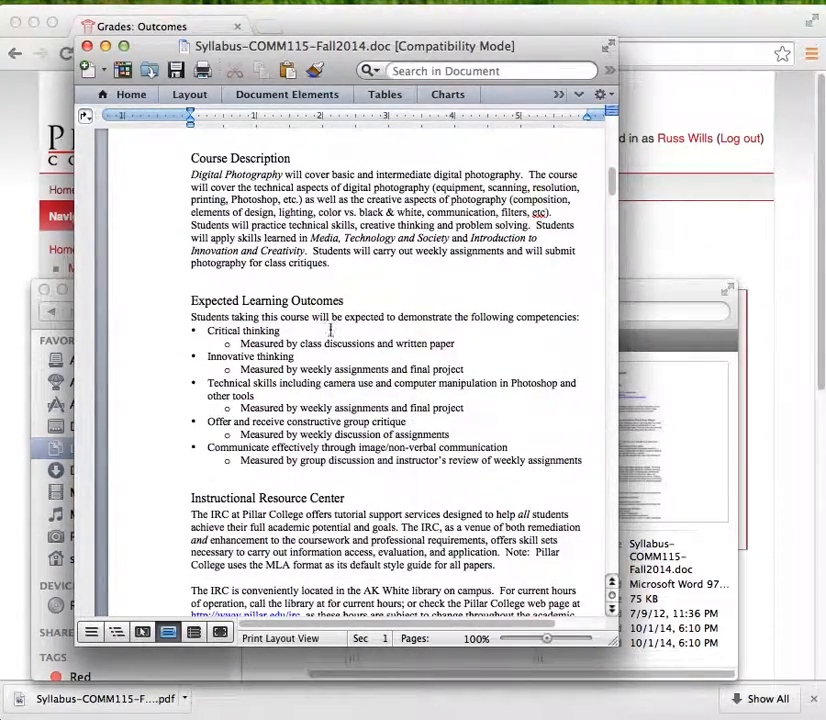
{"action": "left_click_drag", "start_coordinate": [208, 331], "coordinate": [527, 452]}
{"action": "left_click", "coordinate": [527, 452]}
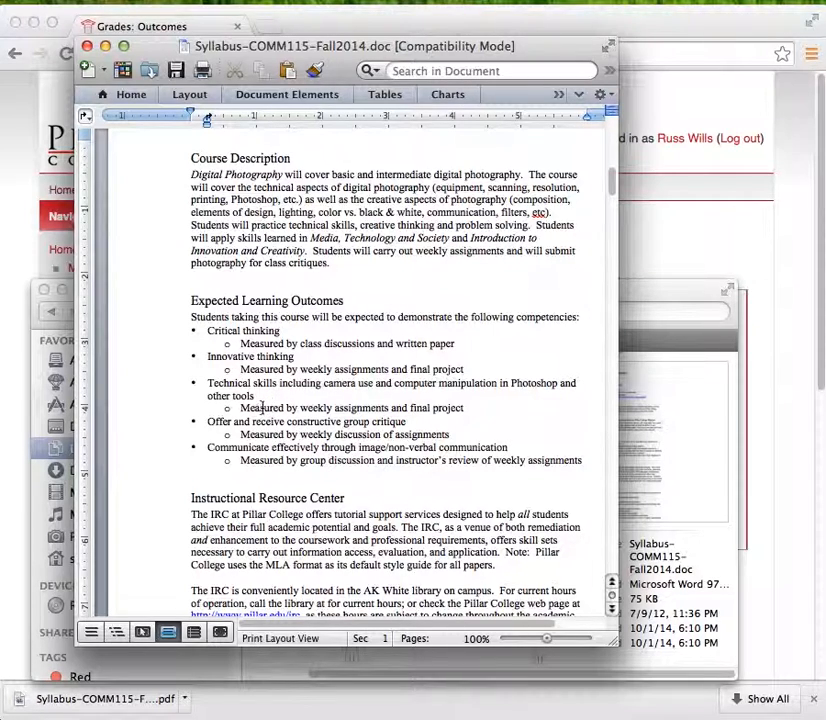
Return to the browser and look through the available standard outcomes for ones matching the syllabus
{"action": "left_click", "coordinate": [663, 248]}
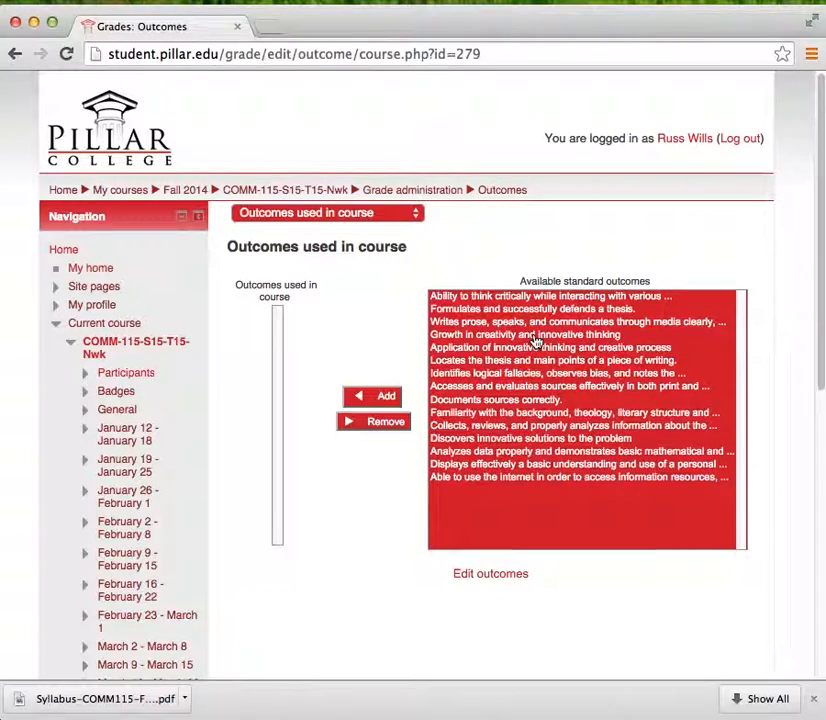
{"action": "left_click", "coordinate": [517, 298]}
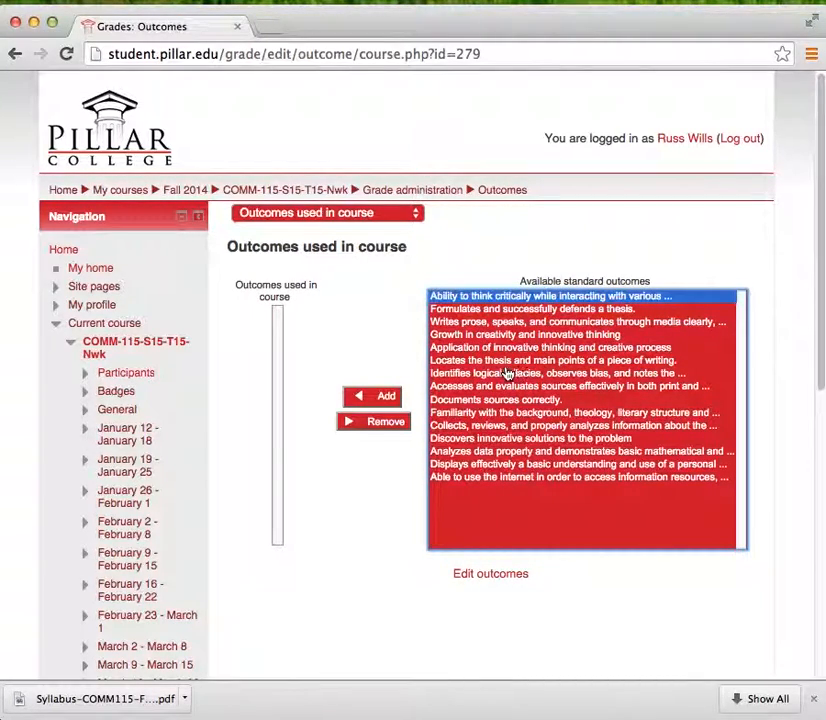
{"action": "left_click", "coordinate": [506, 322]}
{"action": "left_click", "coordinate": [516, 374]}
{"action": "left_click", "coordinate": [518, 426]}
{"action": "left_click", "coordinate": [509, 309]}
{"action": "left_click", "coordinate": [506, 451]}
Add the outcomes on thinking critically, "Growth in creativity and innovative thinking", "Documents sources correctly." and "Discovers innovative solutions to the problem" to the course
{"action": "left_click", "coordinate": [500, 297]}
{"action": "left_click", "coordinate": [488, 336], "text": "super"}
{"action": "left_click", "coordinate": [492, 400], "text": "super"}
{"action": "left_click", "coordinate": [488, 438], "text": "super"}
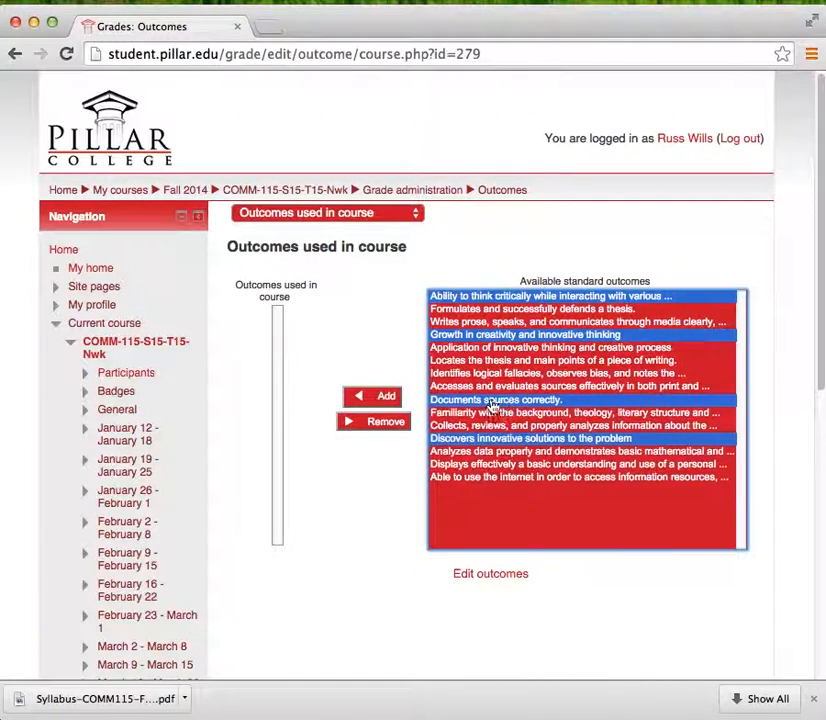
{"action": "left_click", "coordinate": [498, 401], "text": "super"}
{"action": "left_click", "coordinate": [507, 399], "text": "super"}
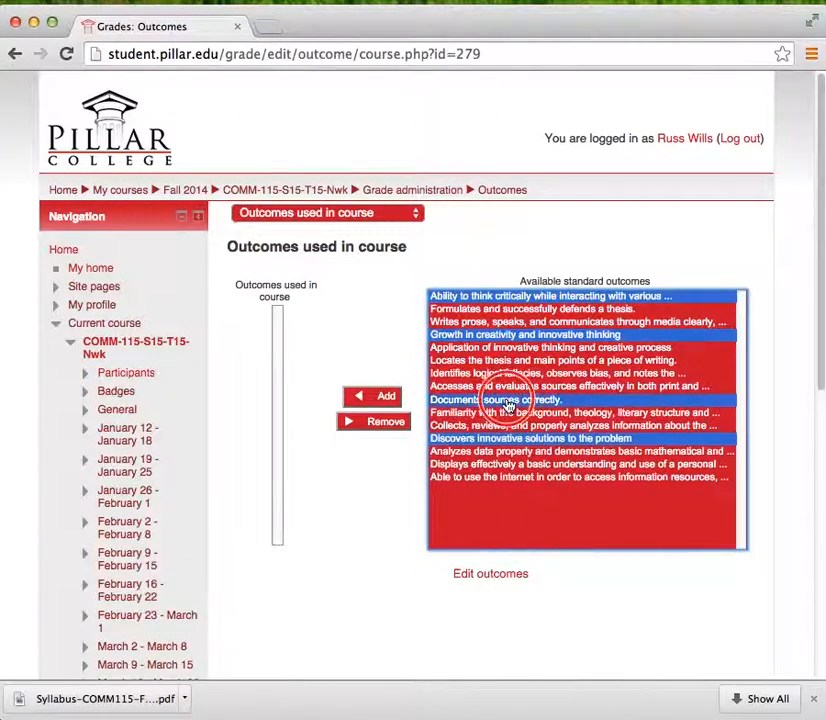
{"action": "left_click", "coordinate": [506, 402], "text": "super"}
{"action": "left_click", "coordinate": [490, 400], "text": "super"}
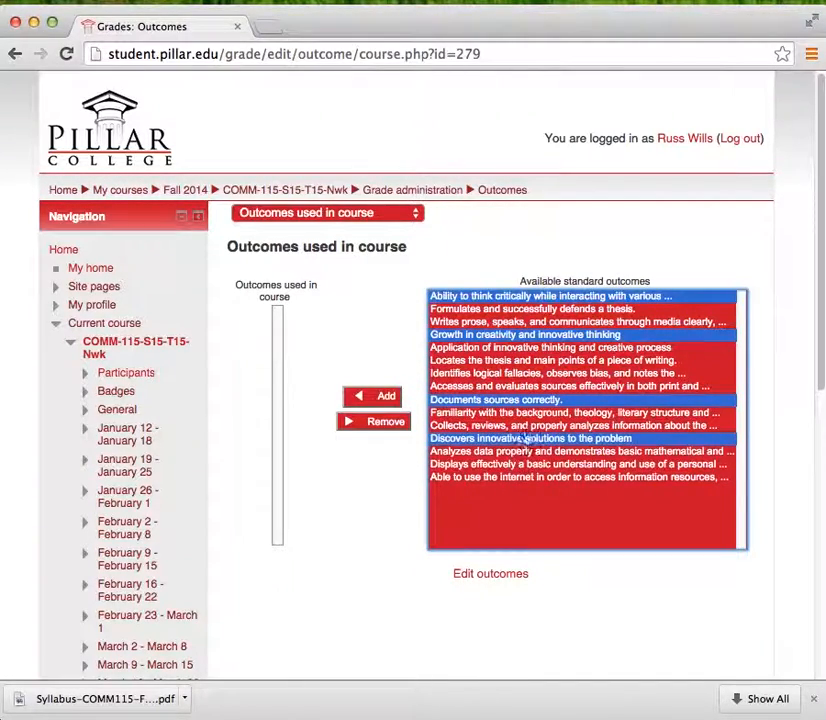
{"action": "left_click", "coordinate": [386, 398]}
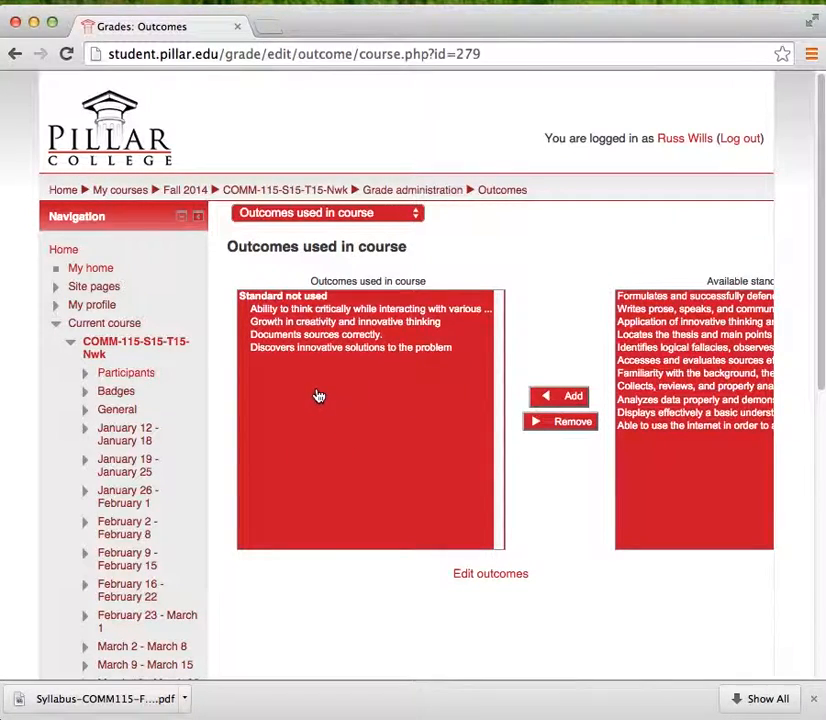
Remove "Discovers innovative solutions to the problem" from the outcomes used in the course
{"action": "left_click", "coordinate": [316, 337]}
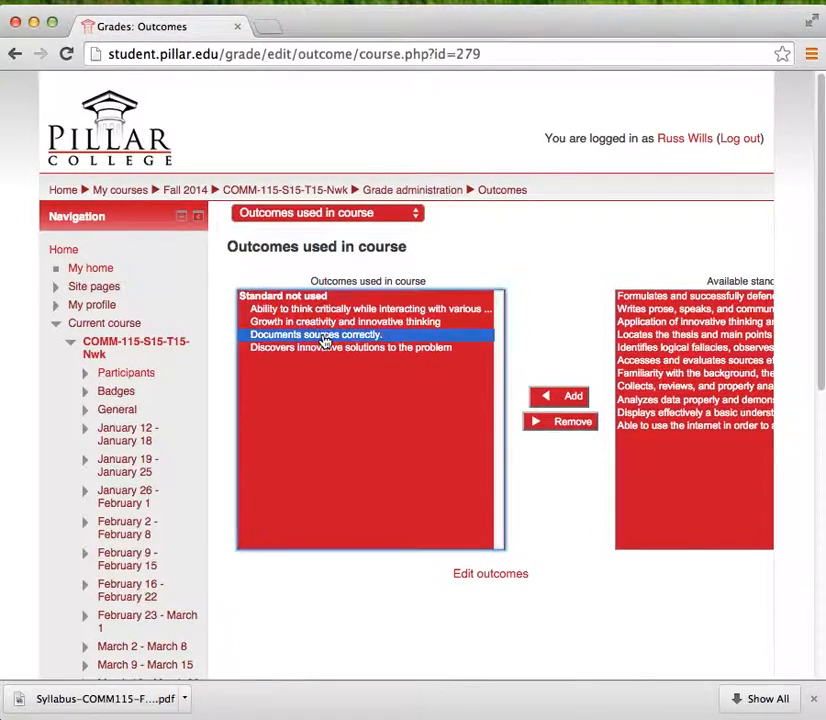
{"action": "left_click", "coordinate": [320, 349]}
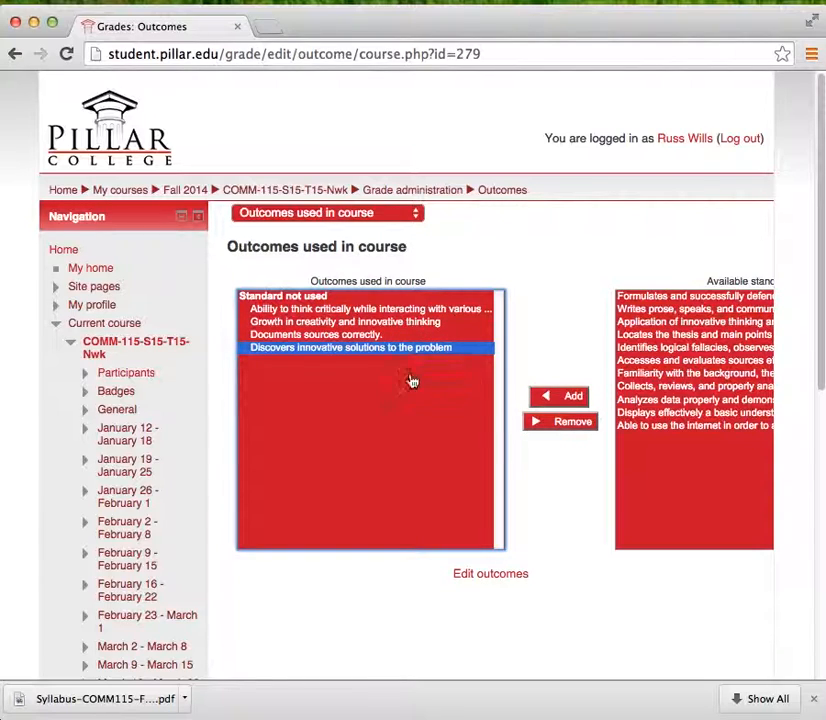
{"action": "left_click", "coordinate": [368, 323], "text": "super"}
{"action": "left_click", "coordinate": [368, 335], "text": "super"}
{"action": "left_click", "coordinate": [367, 311], "text": "super"}
{"action": "left_click", "coordinate": [367, 323], "text": "super"}
{"action": "left_click", "coordinate": [369, 334], "text": "super"}
{"action": "left_click", "coordinate": [374, 311], "text": "super"}
{"action": "left_click", "coordinate": [570, 426]}
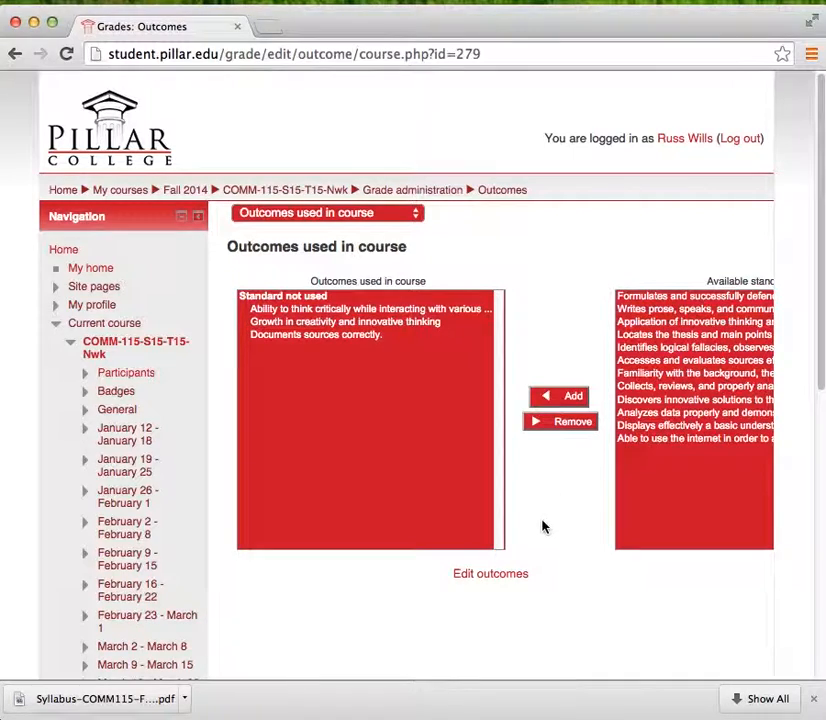
Open the outcome editing page and examine the full names, short names and scales of the standard outcomes
{"action": "left_click", "coordinate": [499, 578]}
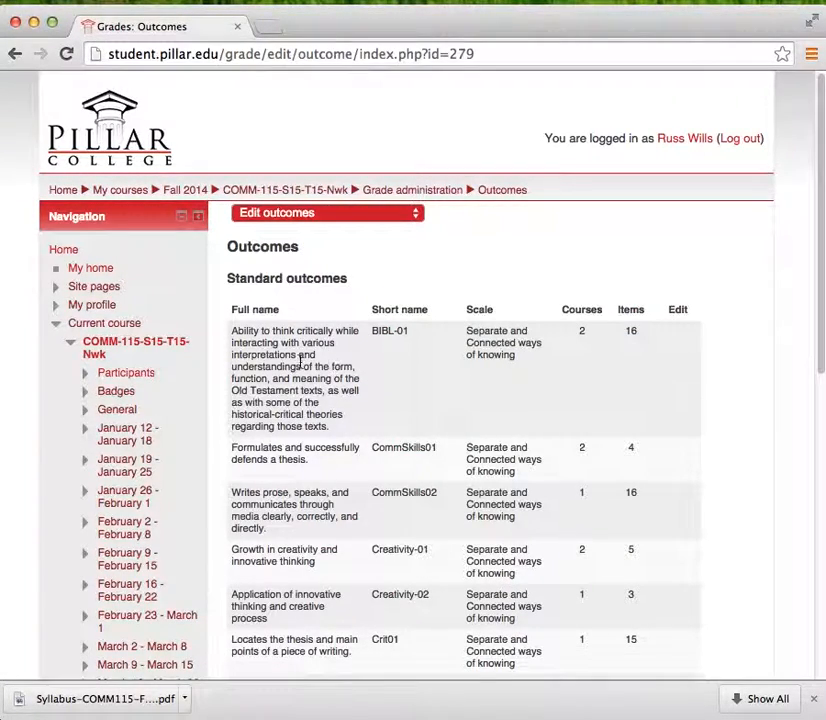
{"action": "scroll", "coordinate": [300, 362], "scroll_direction": "down", "scroll_amount": 3}
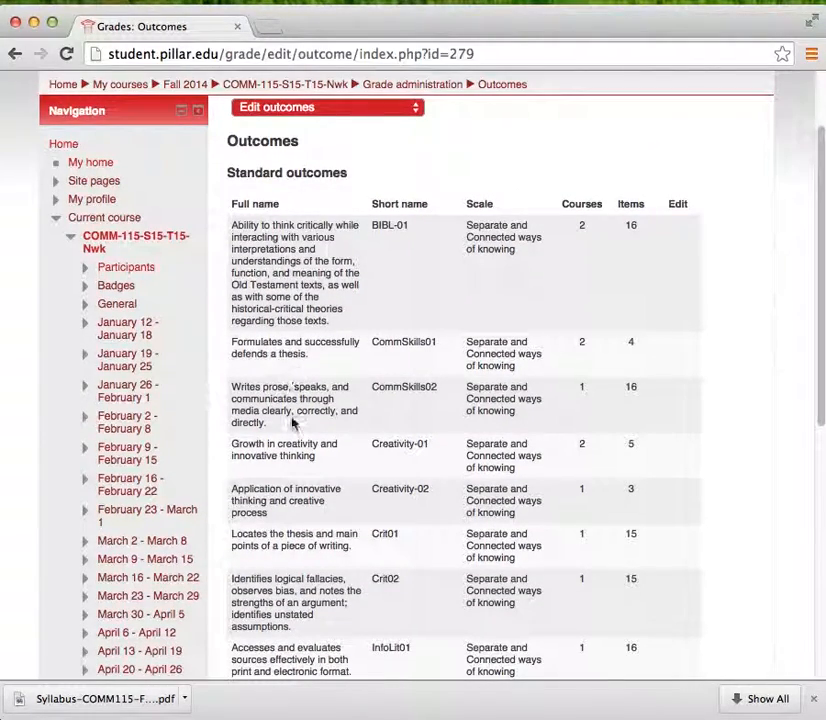
{"action": "scroll", "coordinate": [310, 443], "scroll_direction": "down", "scroll_amount": 6}
{"action": "scroll", "coordinate": [307, 436], "scroll_direction": "down", "scroll_amount": 7}
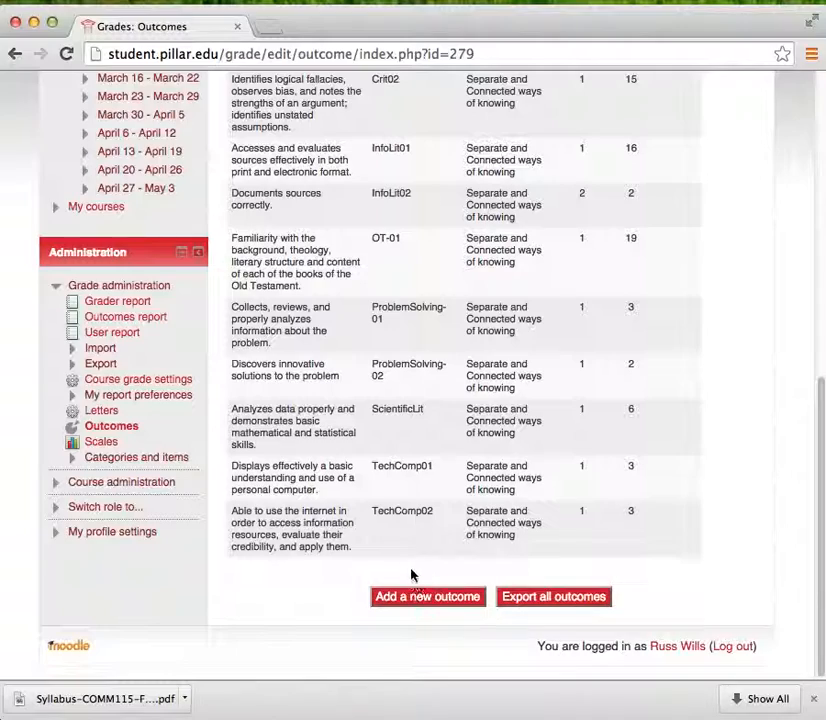
{"action": "scroll", "coordinate": [395, 270], "scroll_direction": "up", "scroll_amount": 8}
{"action": "scroll", "coordinate": [403, 205], "scroll_direction": "up", "scroll_amount": 2}
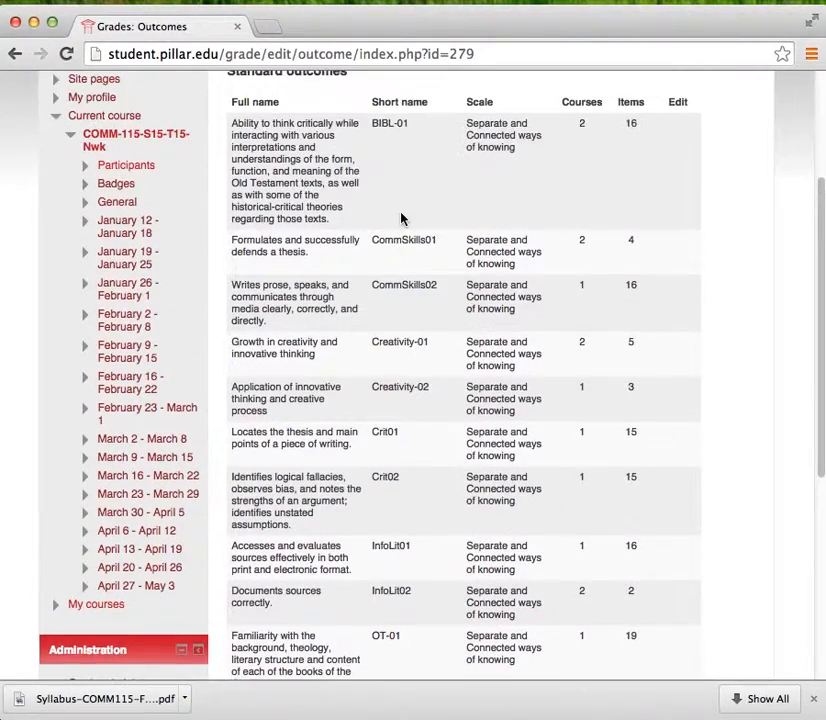
{"action": "scroll", "coordinate": [397, 300], "scroll_direction": "down", "scroll_amount": 1}
{"action": "scroll", "coordinate": [395, 315], "scroll_direction": "down", "scroll_amount": 4}
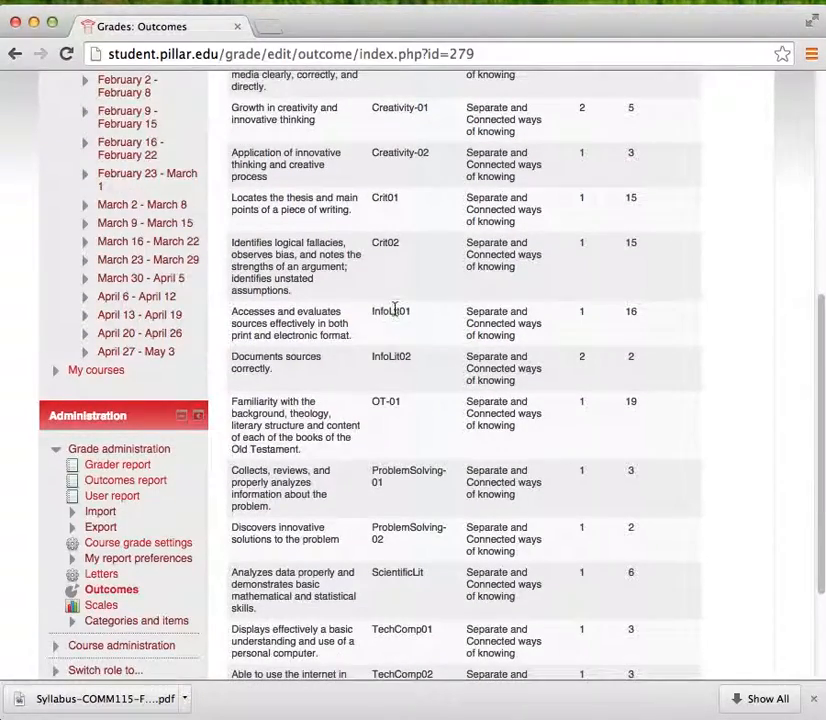
{"action": "scroll", "coordinate": [413, 425], "scroll_direction": "down", "scroll_amount": 4}
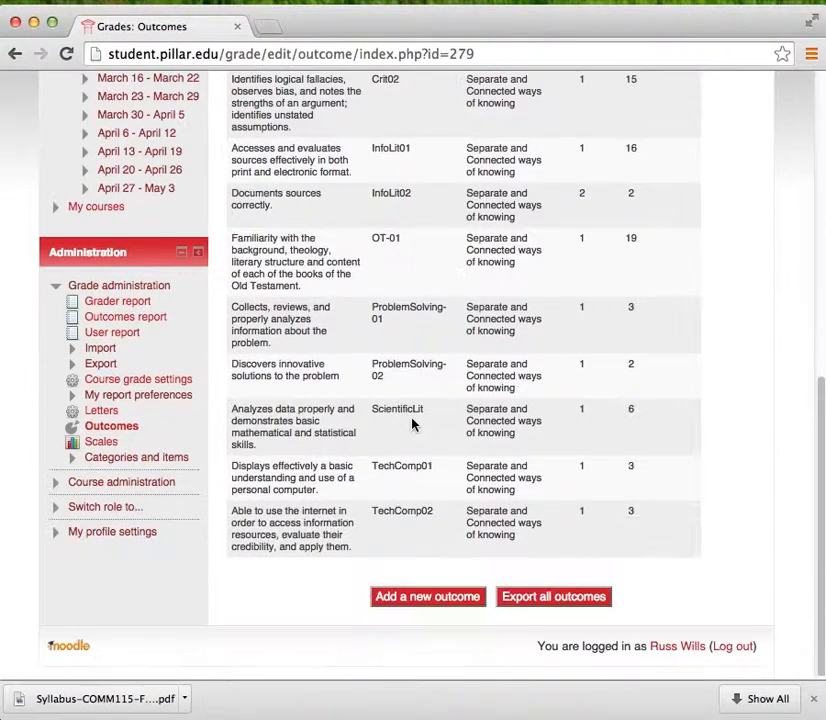
{"action": "left_click_drag", "start_coordinate": [374, 514], "coordinate": [433, 512]}
{"action": "left_click", "coordinate": [420, 529]}
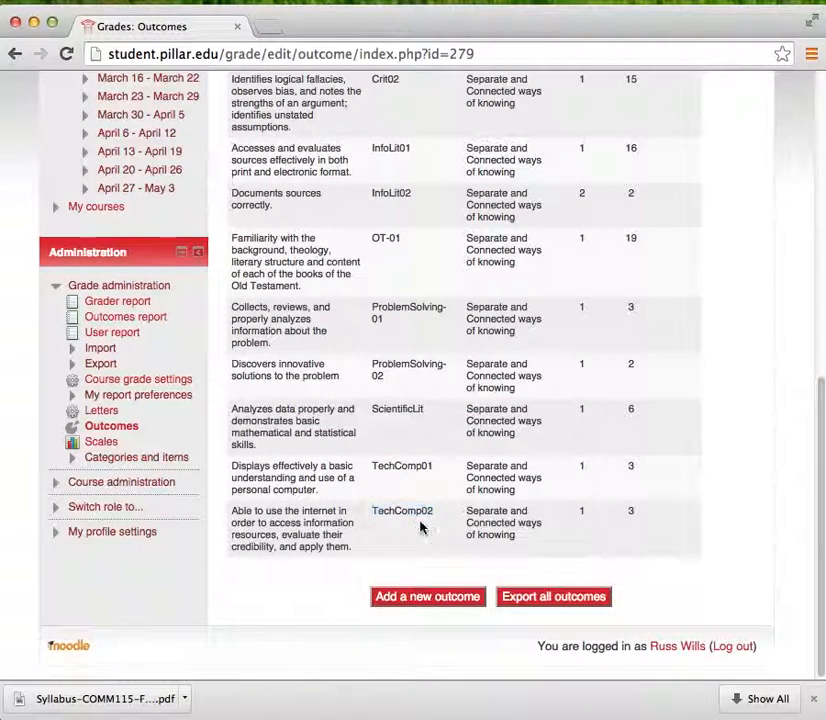
Start a new outcome and copy "Offer and receive constructive group critique" from the Word syllabus as its full name, without the bullet
{"action": "left_click", "coordinate": [449, 597]}
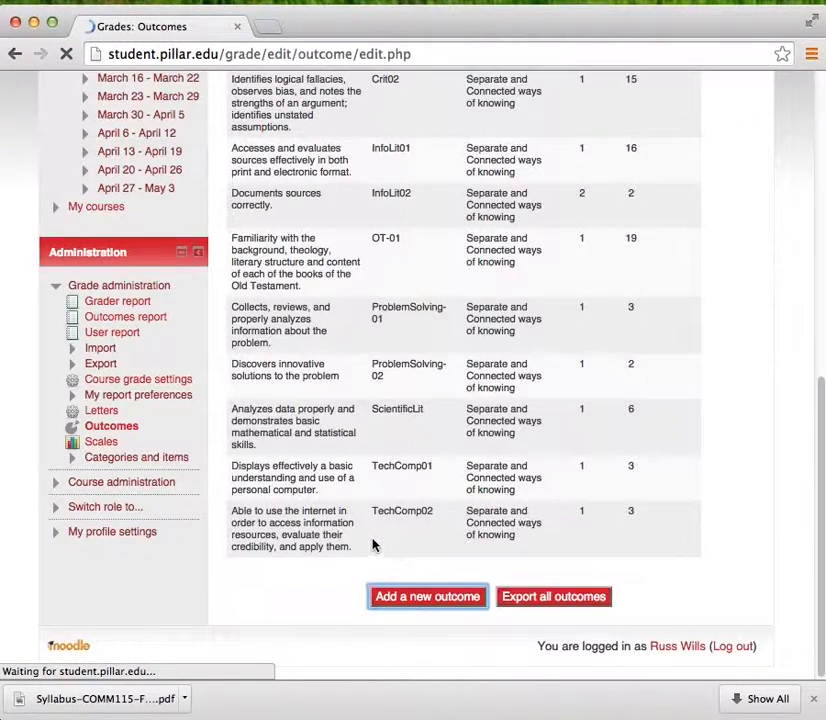
{"action": "scroll", "coordinate": [481, 511], "scroll_direction": "down", "scroll_amount": 3}
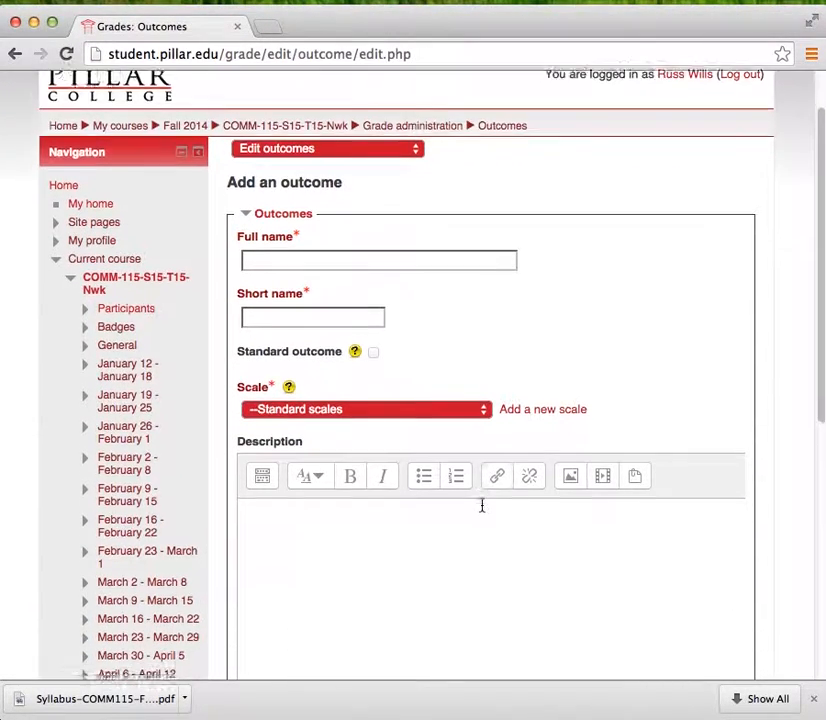
{"action": "left_click", "coordinate": [333, 173]}
{"action": "key", "text": "super+Tab"}
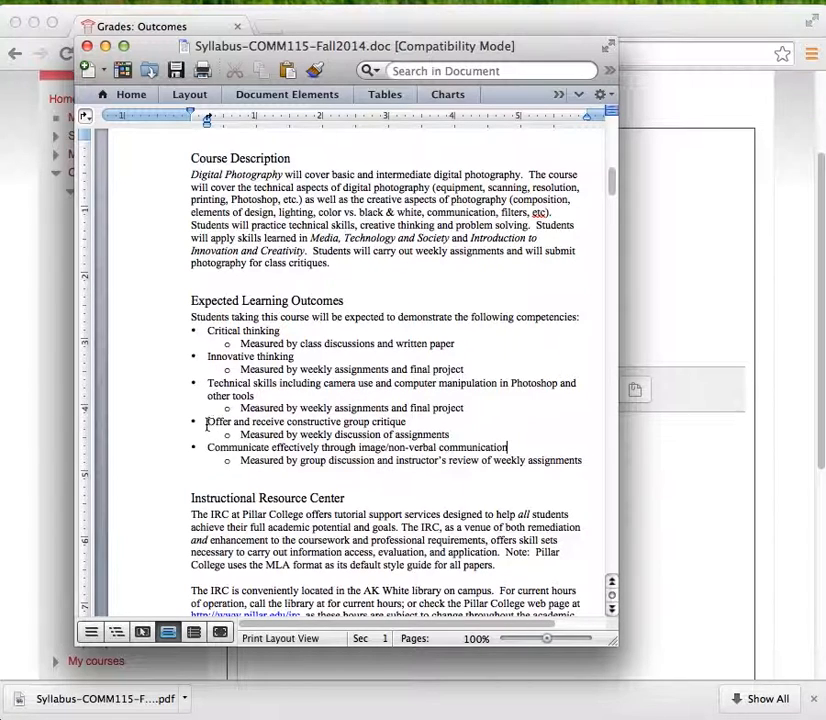
{"action": "left_click_drag", "start_coordinate": [208, 423], "coordinate": [418, 428]}
{"action": "key", "text": "super+Tab"}
{"action": "left_click", "coordinate": [329, 178]}
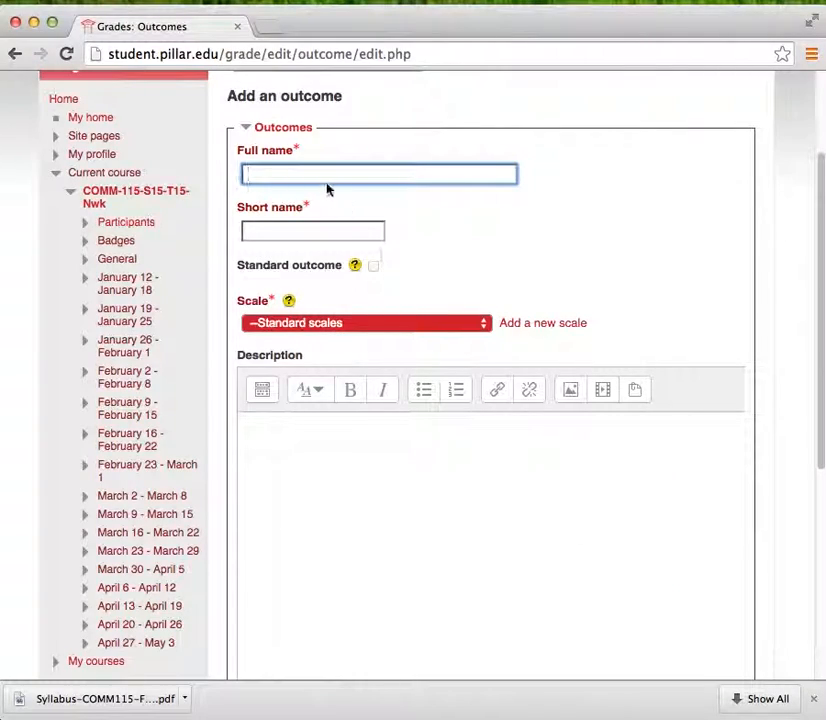
{"action": "type", "text": "•\tOffer and receive constructive group critique"}
{"action": "left_click_drag", "start_coordinate": [277, 175], "coordinate": [227, 175]}
{"action": "key", "text": "BackSpace"}
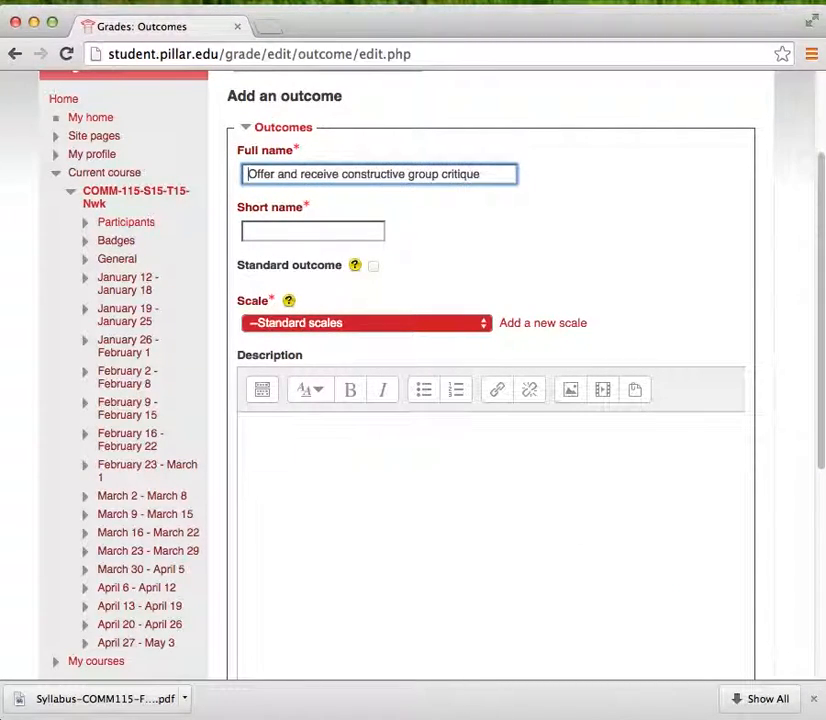
Give the new outcome the short name COMM-115-1 and the scale "Separate and Connected ways of knowing"
{"action": "left_click", "coordinate": [282, 230]}
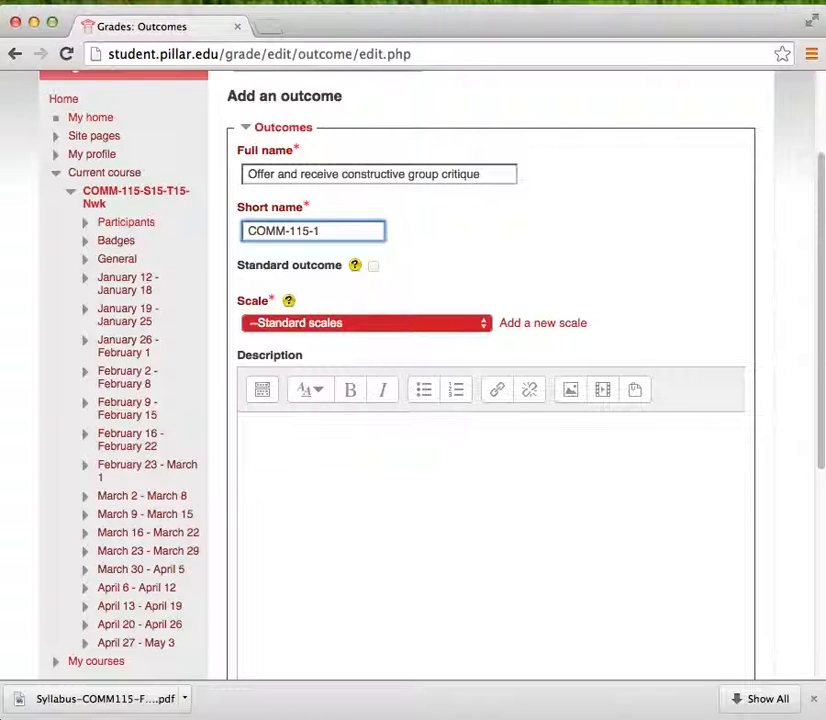
{"action": "left_click", "coordinate": [426, 295]}
{"action": "left_click", "coordinate": [480, 324]}
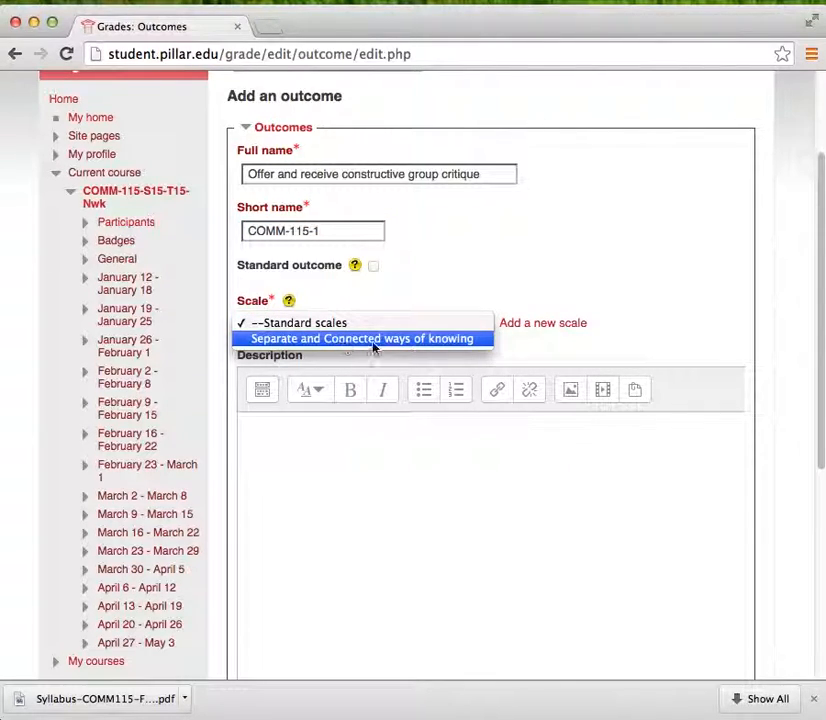
{"action": "left_click", "coordinate": [406, 341]}
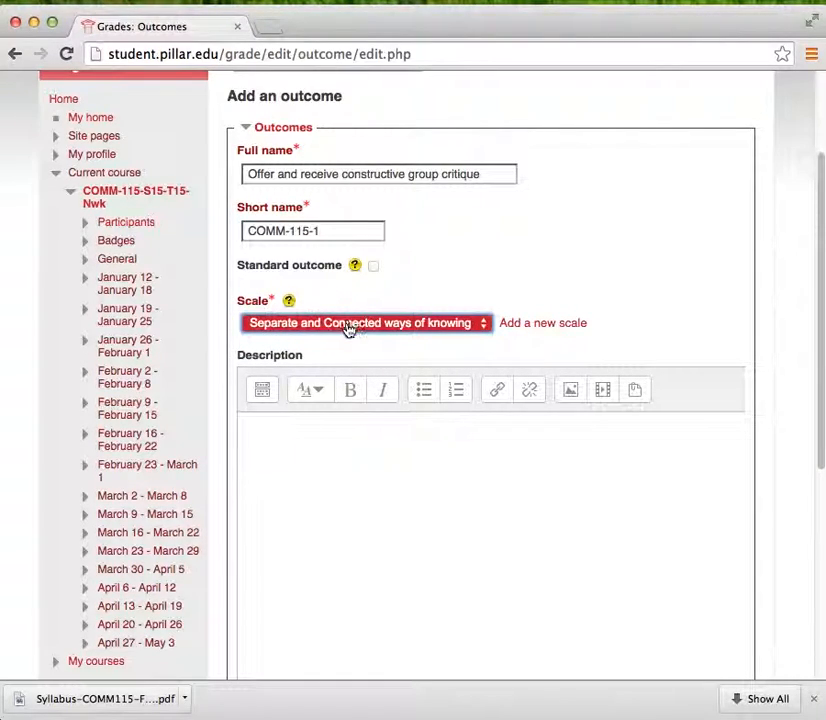
{"action": "left_click_drag", "start_coordinate": [257, 266], "coordinate": [324, 267]}
{"action": "left_click", "coordinate": [332, 268]}
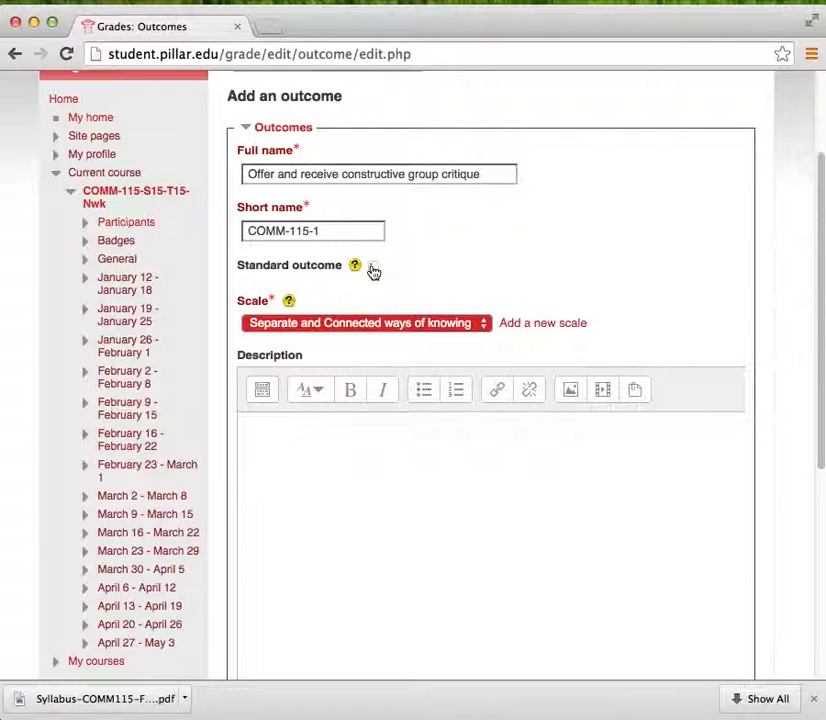
{"action": "left_click", "coordinate": [487, 177]}
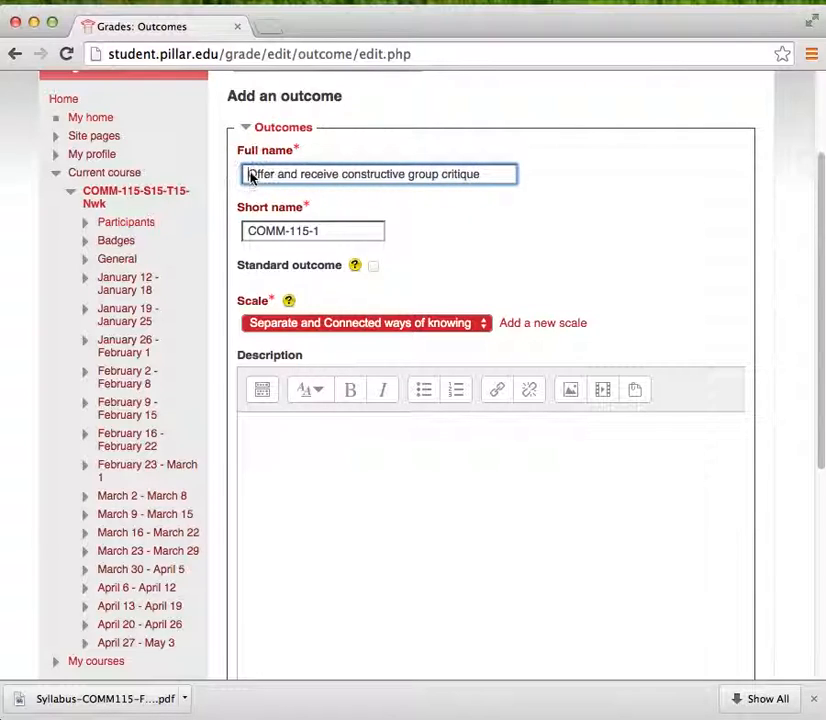
{"action": "left_click", "coordinate": [273, 262]}
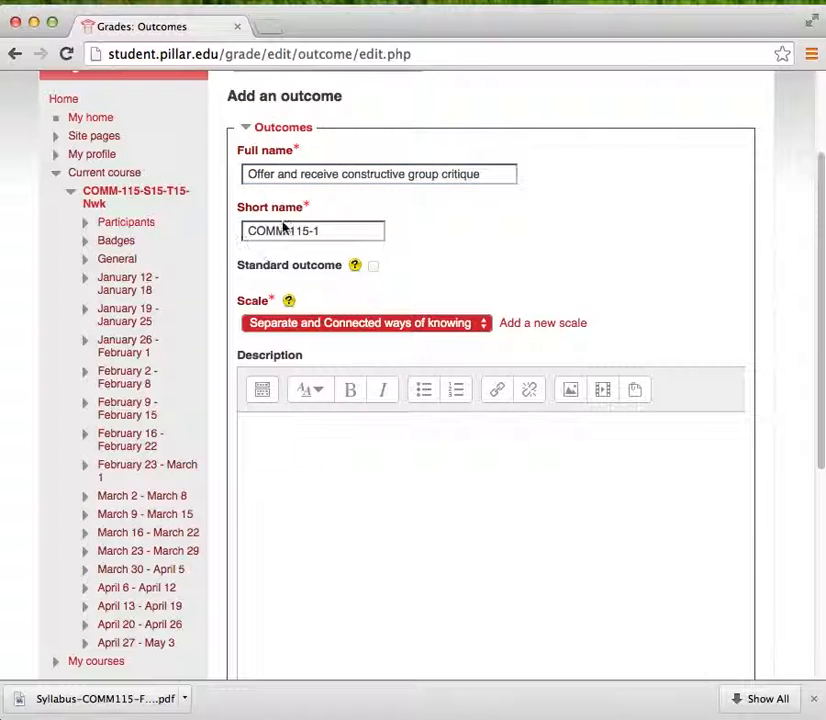
Save the new custom outcome with its description left empty
{"action": "left_click", "coordinate": [319, 445]}
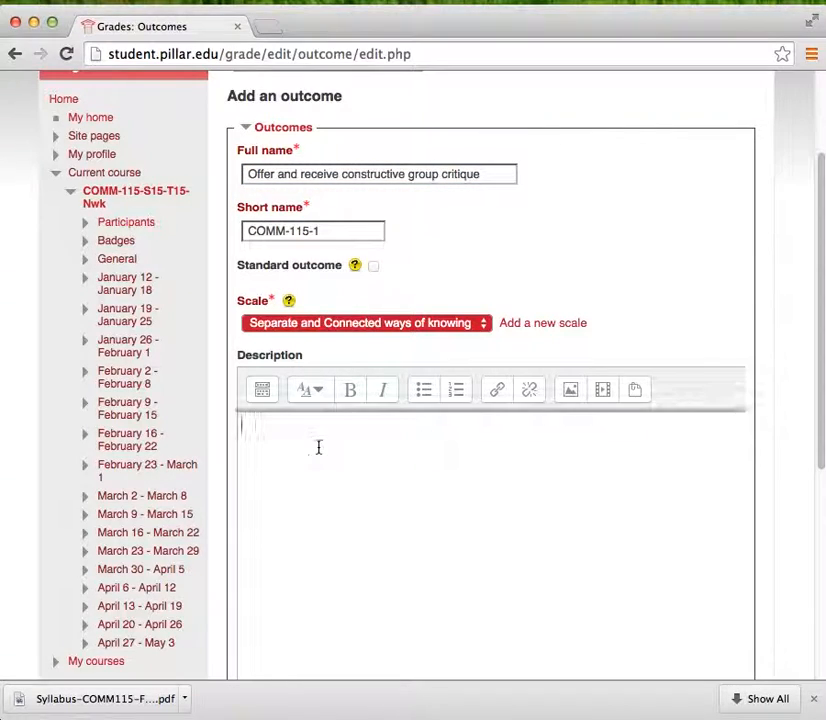
{"action": "scroll", "coordinate": [321, 445], "scroll_direction": "down", "scroll_amount": 3}
{"action": "scroll", "coordinate": [321, 445], "scroll_direction": "up", "scroll_amount": 3}
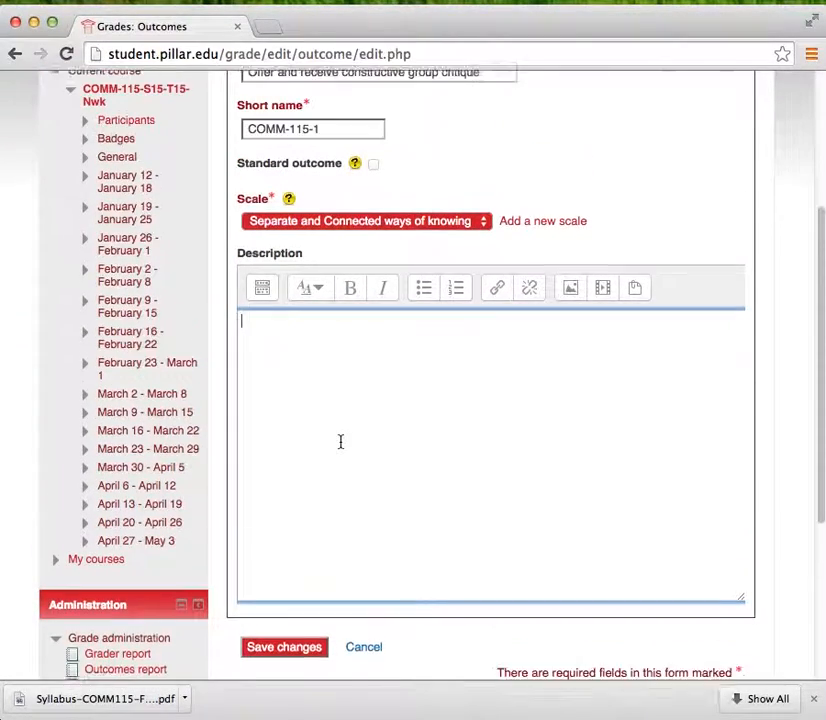
{"action": "scroll", "coordinate": [337, 442], "scroll_direction": "down", "scroll_amount": 1}
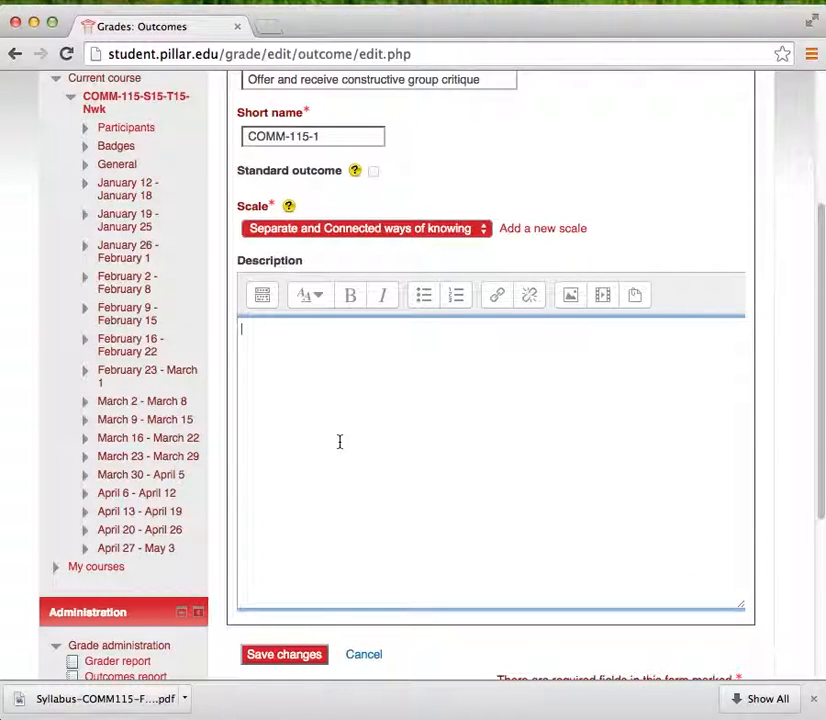
{"action": "scroll", "coordinate": [339, 441], "scroll_direction": "down", "scroll_amount": 1}
{"action": "left_click", "coordinate": [285, 612]}
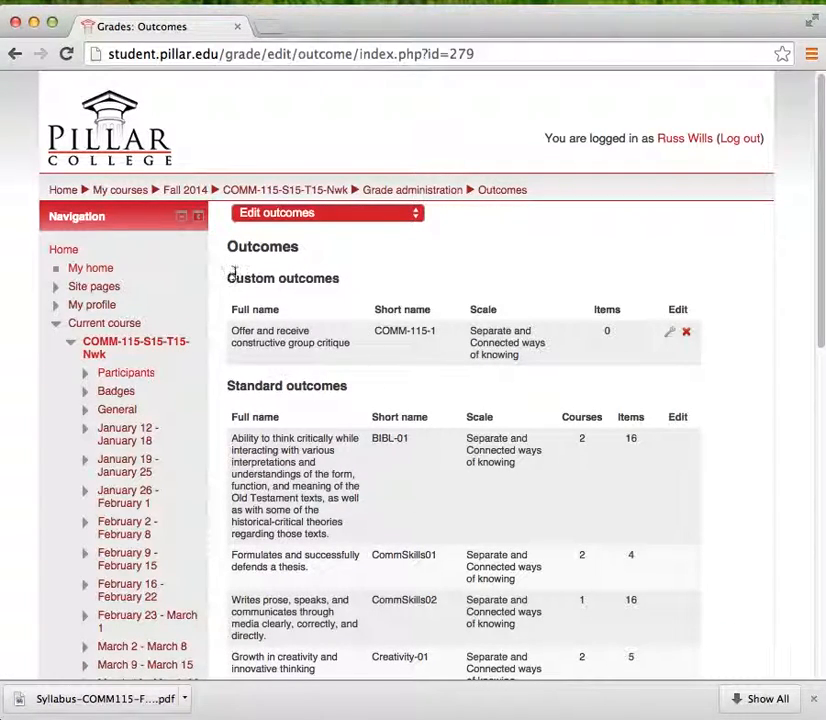
Examine the new custom outcome's full name, short name, scale and edit options, and look through the standard outcomes listed below it
{"action": "left_click_drag", "start_coordinate": [229, 278], "coordinate": [588, 365]}
{"action": "left_click_drag", "start_coordinate": [652, 361], "coordinate": [666, 373]}
{"action": "left_click", "coordinate": [666, 373]}
{"action": "left_click", "coordinate": [336, 342]}
{"action": "left_click_drag", "start_coordinate": [233, 331], "coordinate": [355, 349]}
{"action": "left_click", "coordinate": [262, 331]}
{"action": "left_click_drag", "start_coordinate": [234, 336], "coordinate": [354, 352]}
{"action": "left_click", "coordinate": [354, 352]}
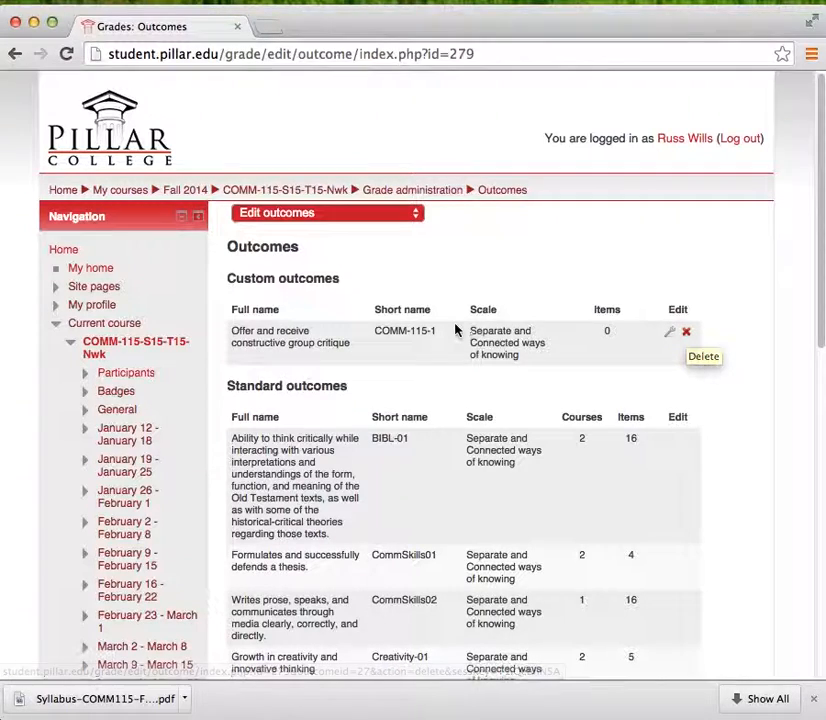
{"action": "scroll", "coordinate": [460, 331], "scroll_direction": "down", "scroll_amount": 10}
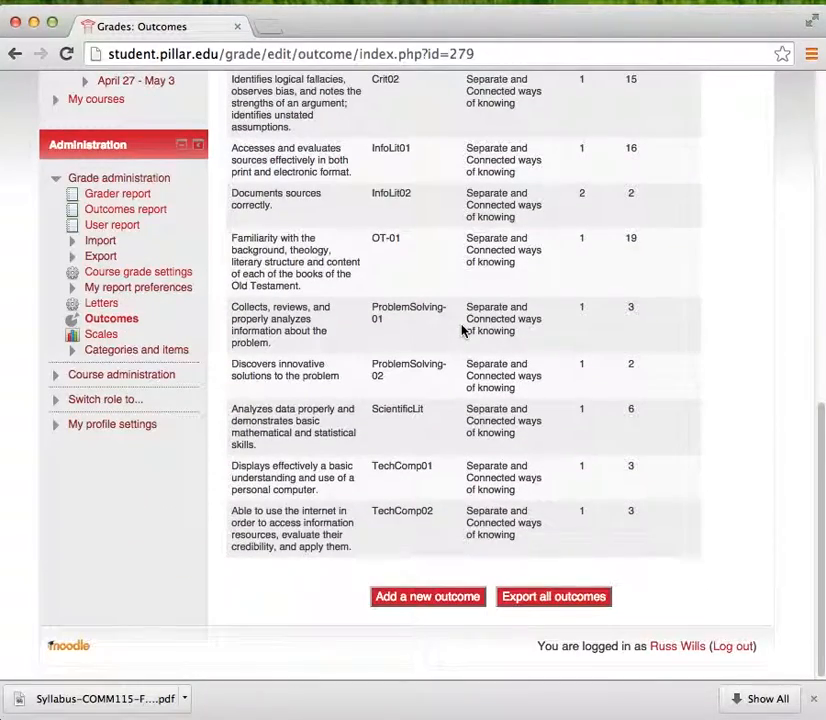
{"action": "scroll", "coordinate": [462, 331], "scroll_direction": "up", "scroll_amount": 10}
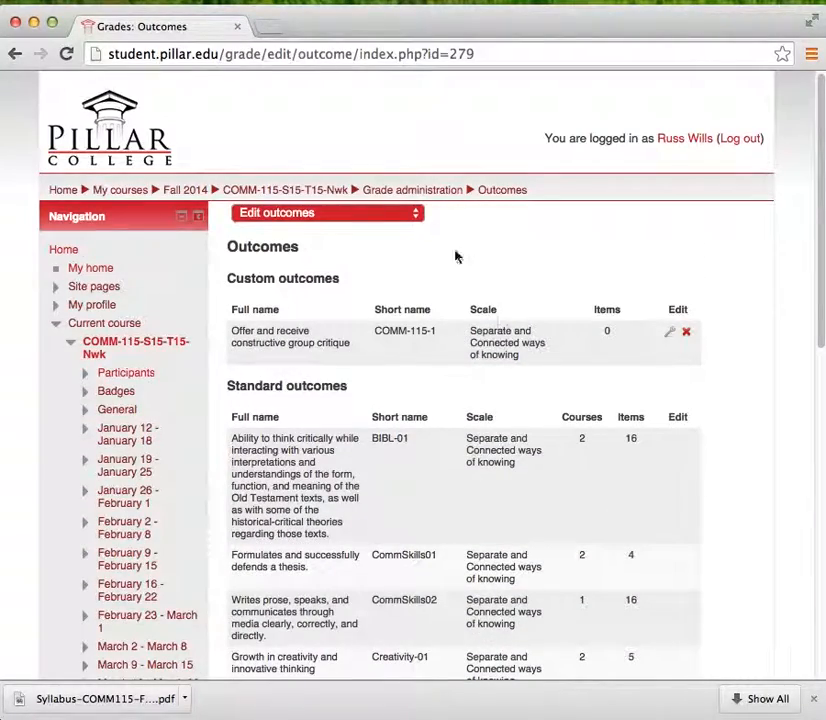
Try to remove "Offer and receive constructive group critique" from the outcomes used in the course
{"action": "left_click", "coordinate": [497, 195]}
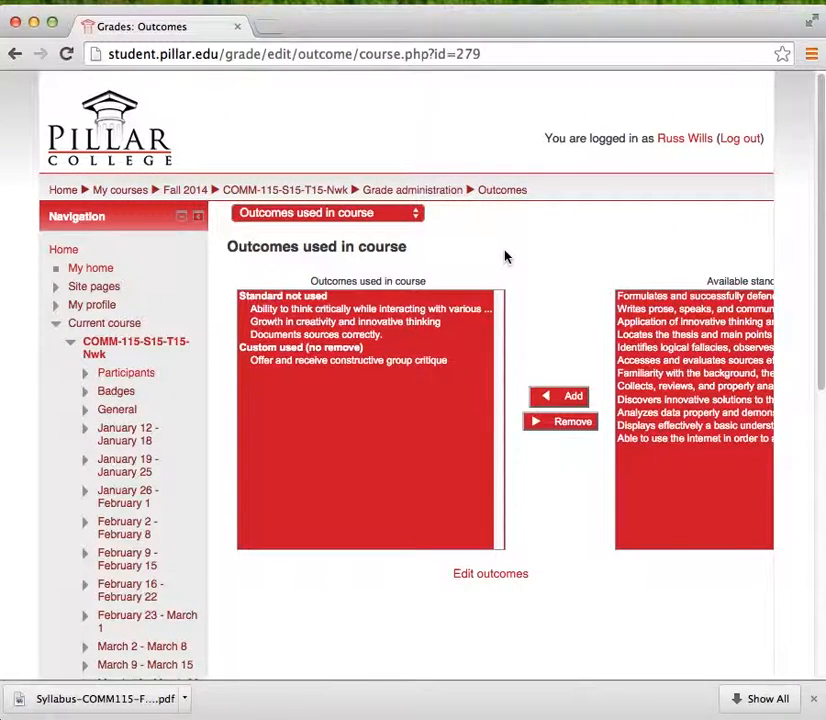
{"action": "left_click", "coordinate": [285, 362]}
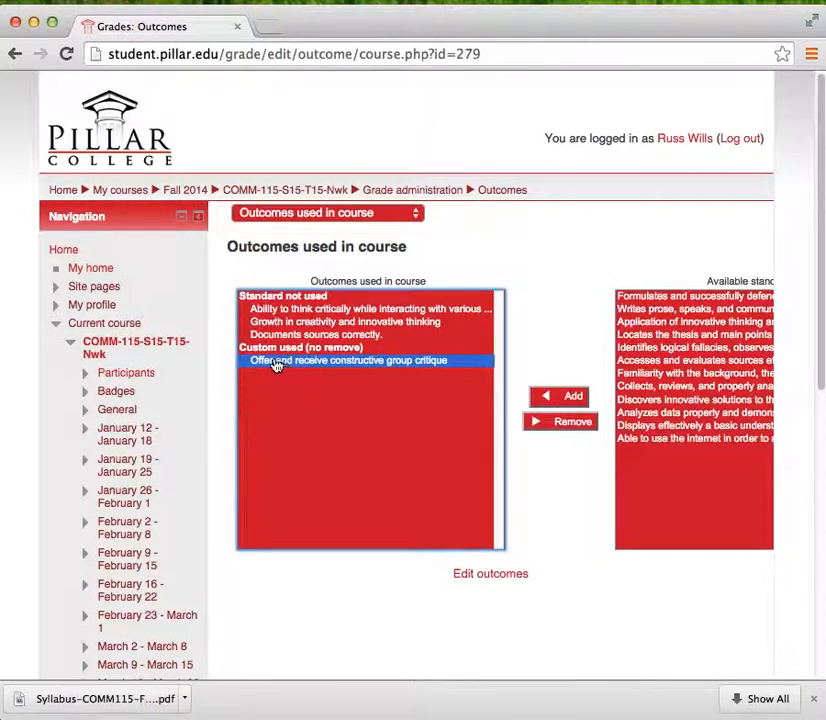
{"action": "left_click", "coordinate": [558, 425]}
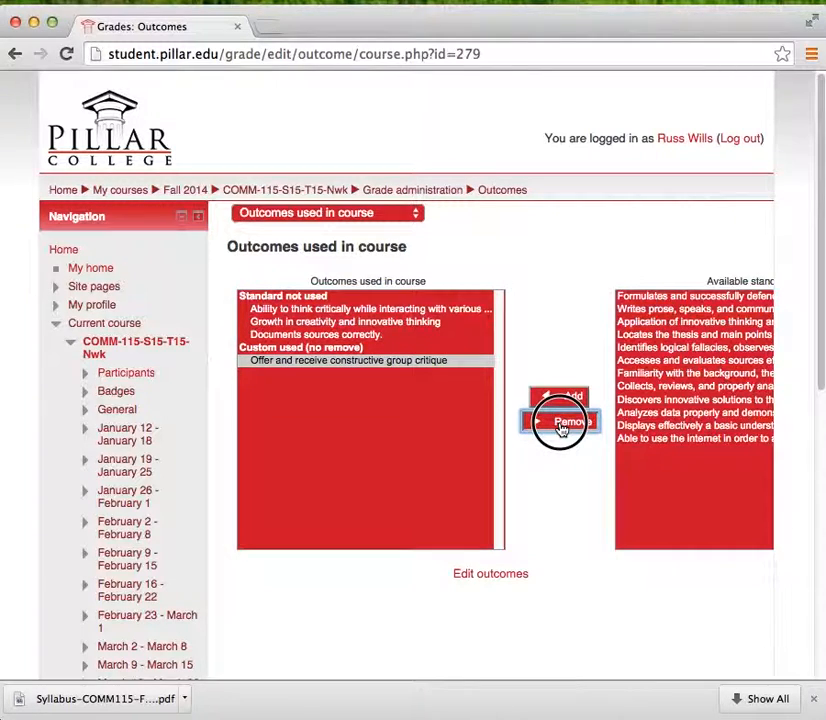
{"action": "left_click", "coordinate": [366, 360]}
{"action": "left_click", "coordinate": [327, 360]}
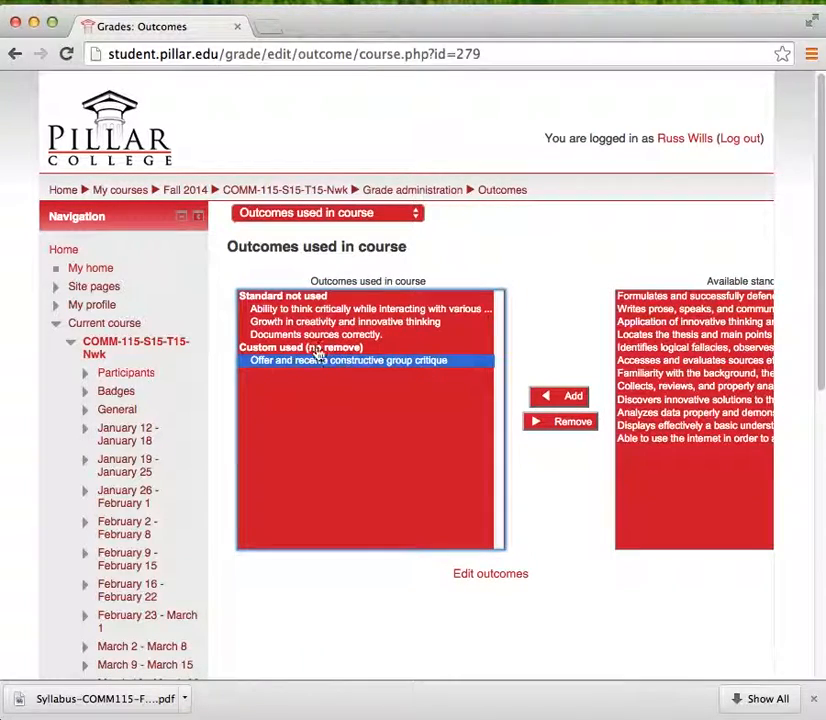
Check the outcome editing page and the outcomes used in the course, and return to the COMM-115-S15-T15-Nwk course page
{"action": "left_click", "coordinate": [490, 577]}
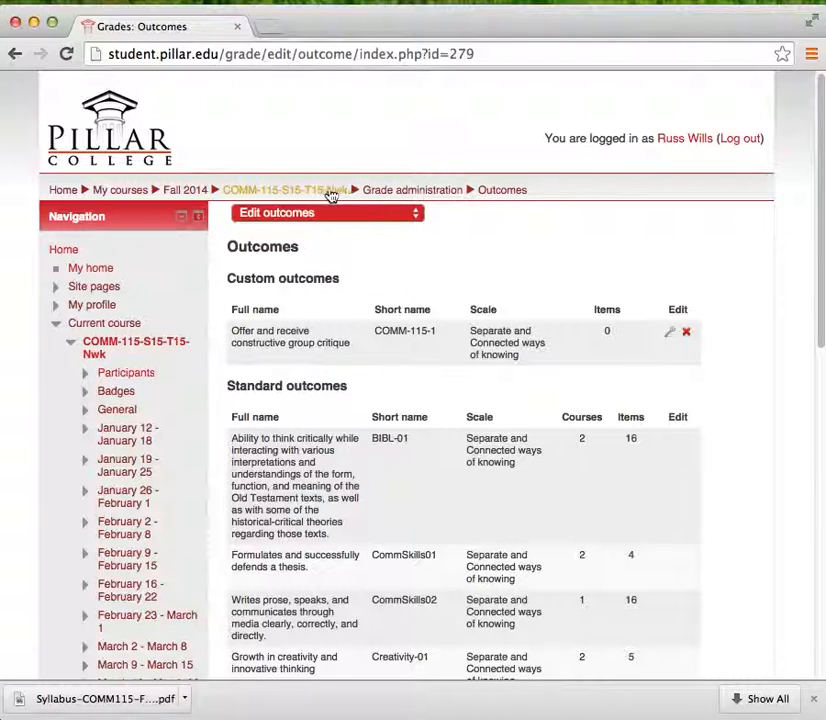
{"action": "left_click", "coordinate": [420, 190]}
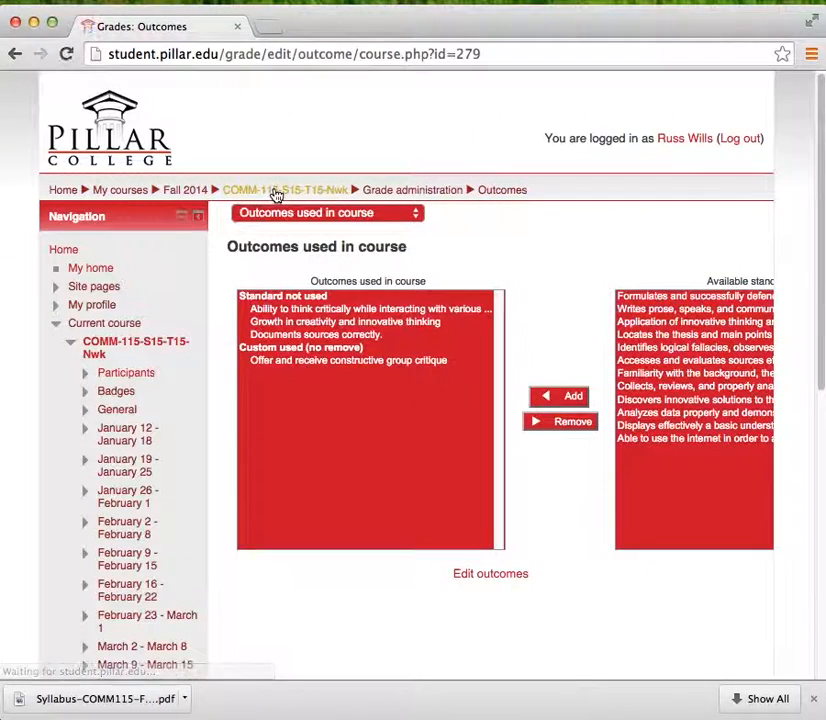
{"action": "left_click", "coordinate": [279, 191]}
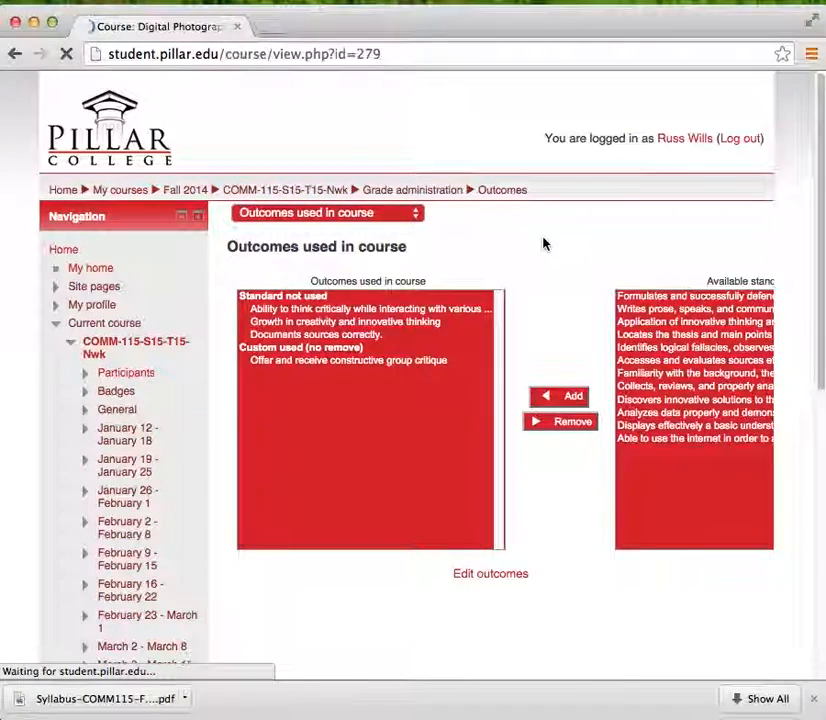